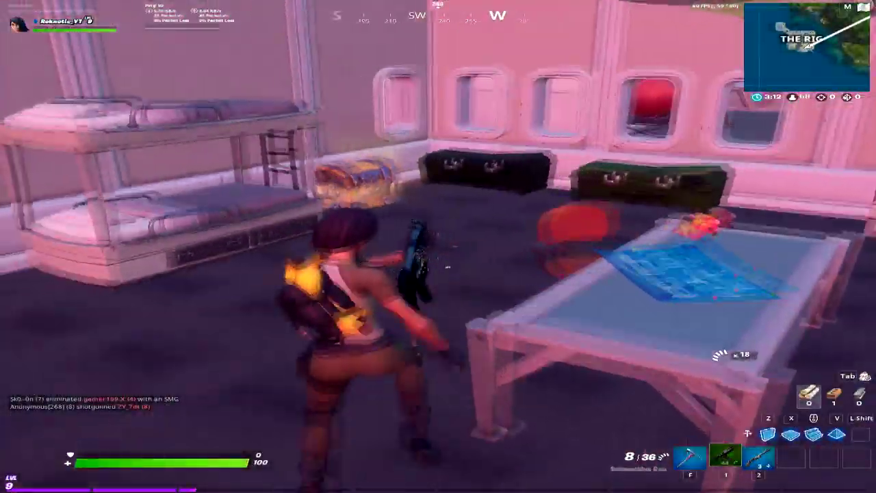
Step: Loot the chest at The Rig, drink the shield potion, and enter a creator-support code
{"action": "key", "text": "w"}
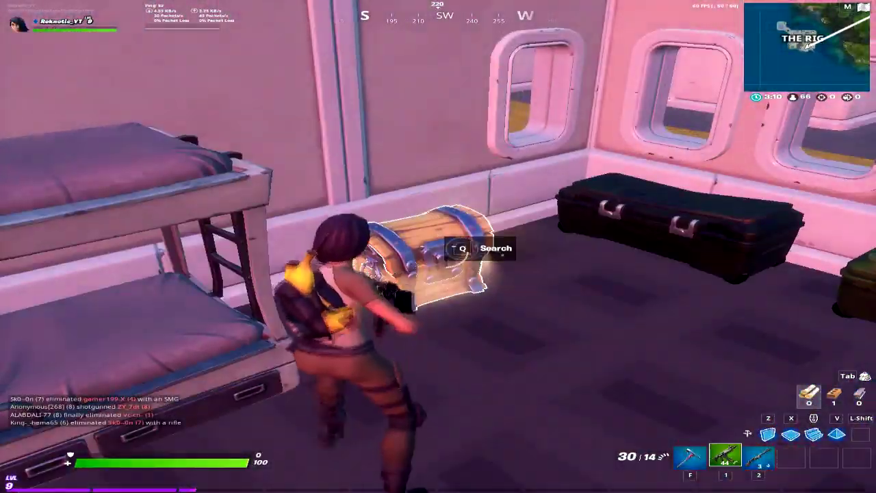
{"action": "key", "text": "q"}
{"action": "key", "text": "q"}
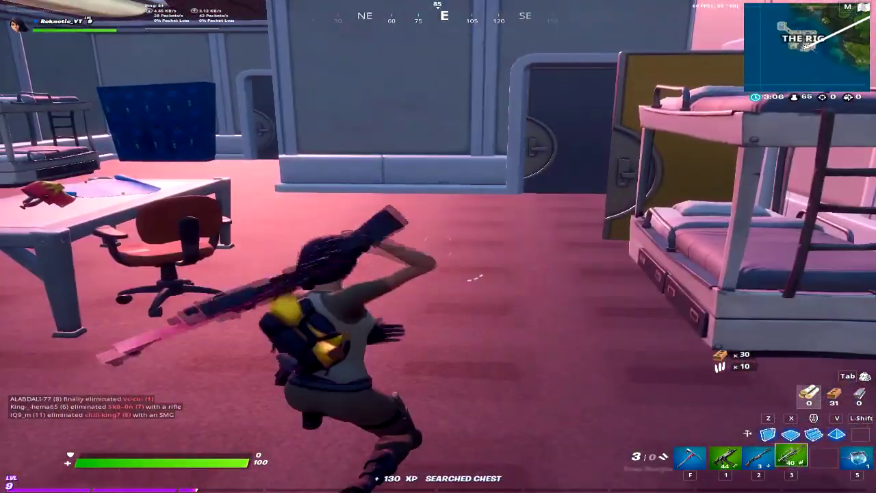
{"action": "key", "text": "e"}
{"action": "key", "text": "5"}
{"action": "left_click", "coordinate": [439, 246]}
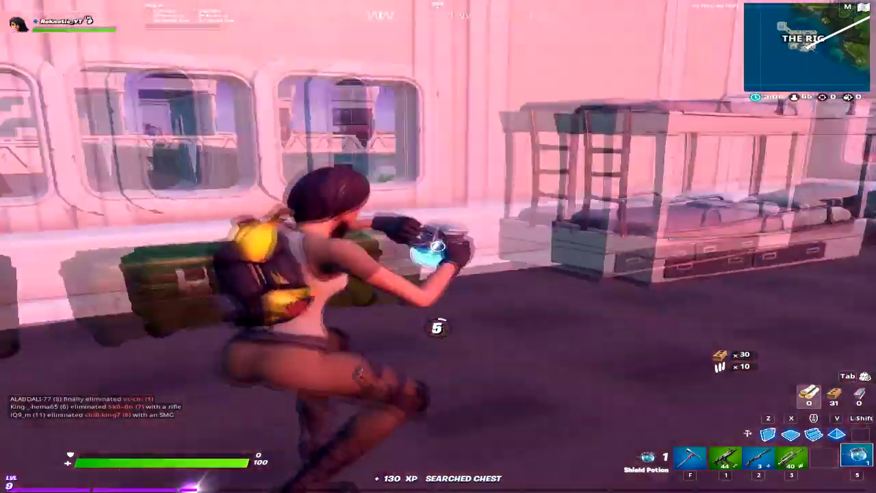
{"action": "type", "text": "Reknot"}
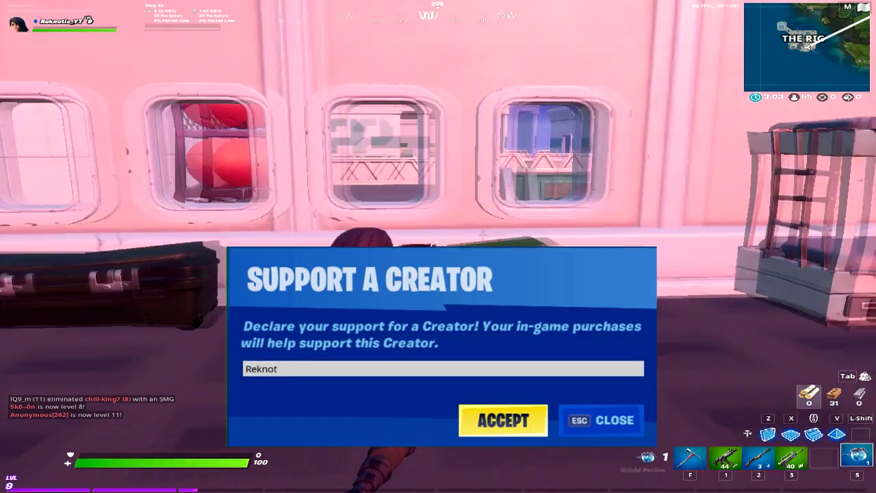
{"action": "type", "text": "ic"}
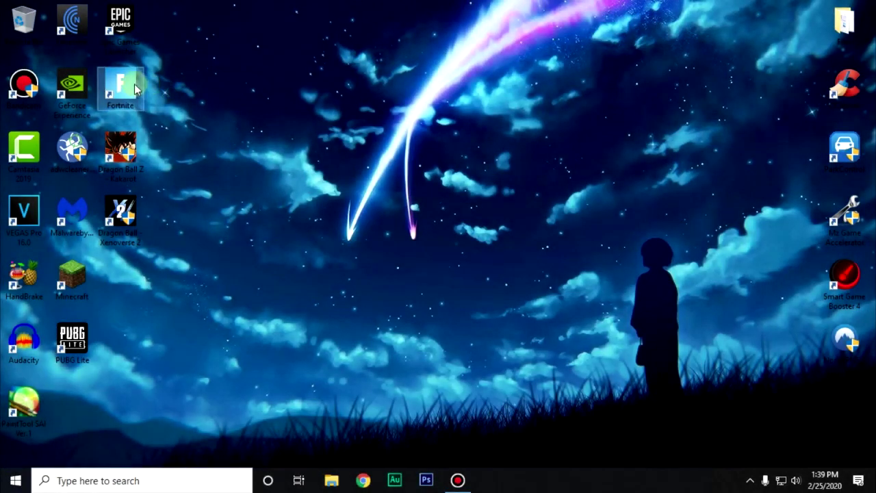
Step: Dismiss the hidden background apps list and search Windows for %localappdata%
{"action": "left_click", "coordinate": [751, 480]}
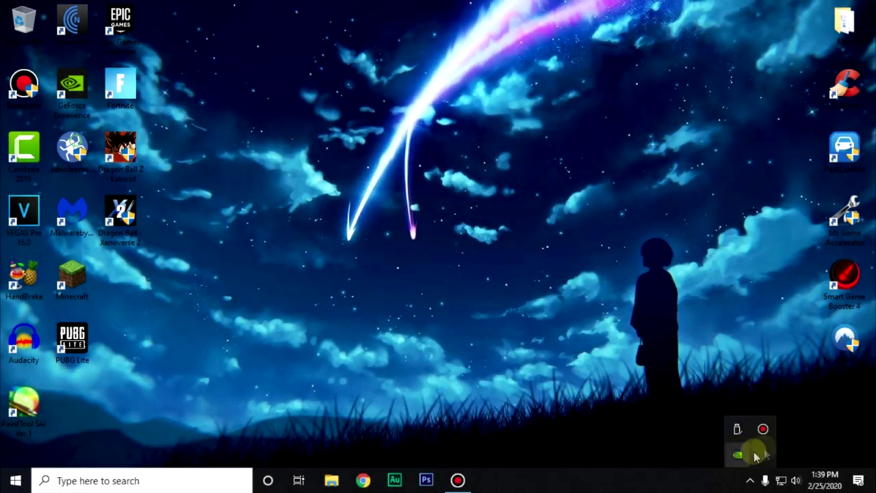
{"action": "left_click", "coordinate": [488, 373]}
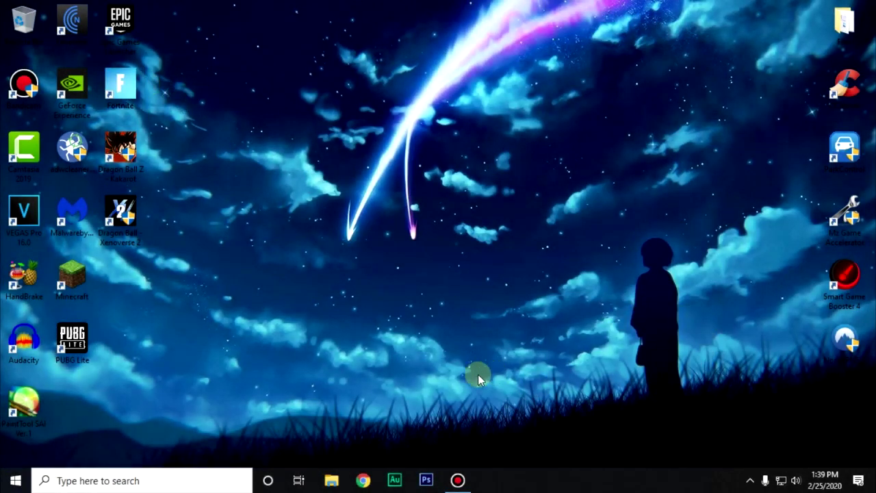
{"action": "left_click", "coordinate": [102, 481]}
{"action": "type", "text": "%"}
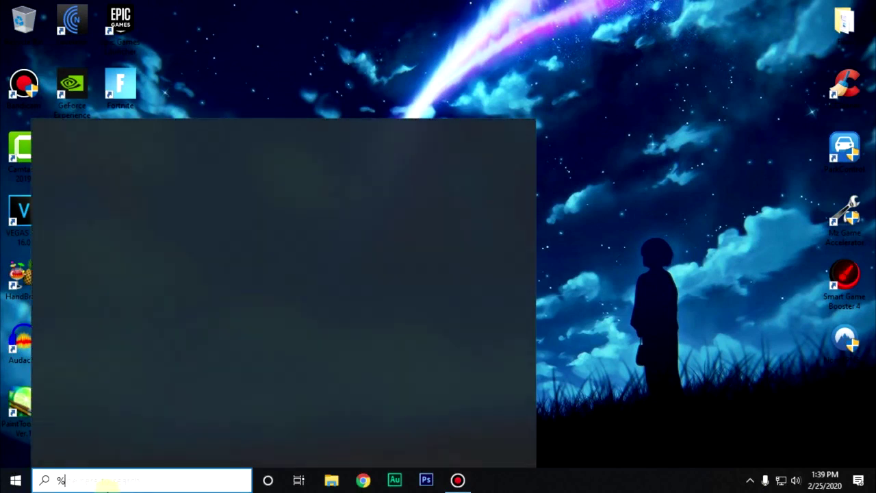
{"action": "type", "text": "localappda"}
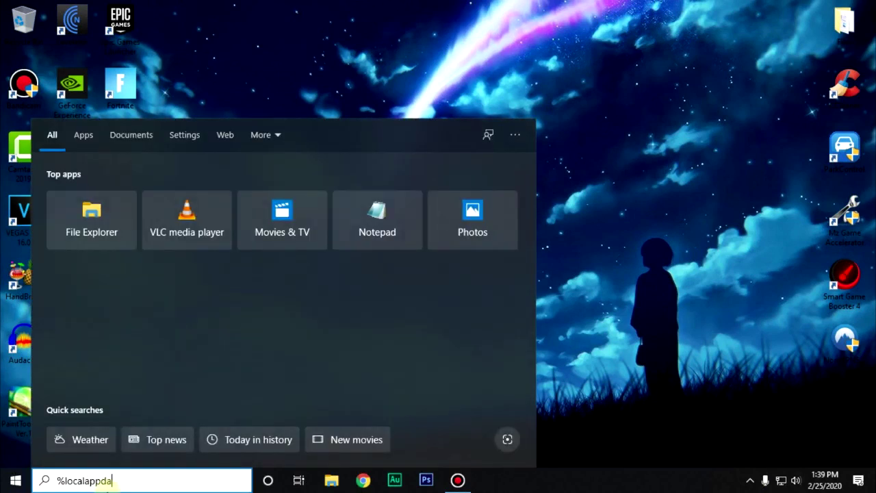
{"action": "type", "text": "ta%"}
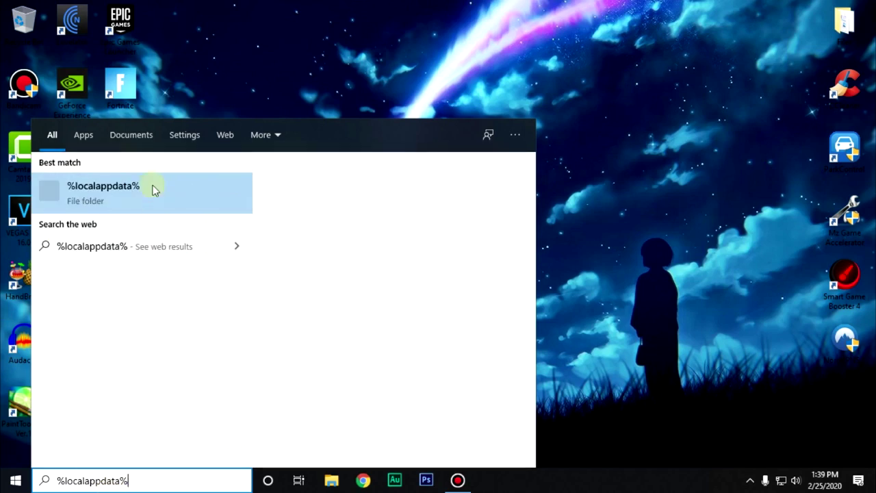
Step: Browse from %localappdata% into FortniteGame > Saved > Config > WindowsClient
{"action": "left_click", "coordinate": [153, 191]}
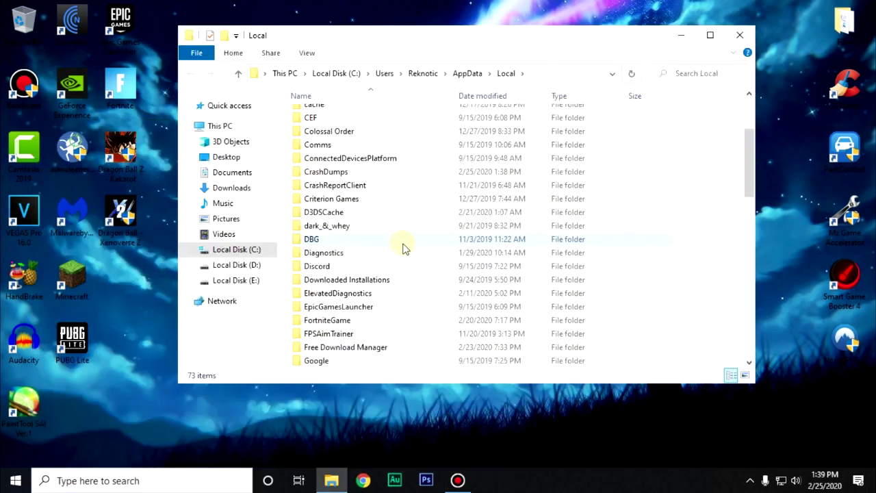
{"action": "scroll", "coordinate": [404, 247], "scroll_direction": "down", "scroll_amount": 1}
{"action": "left_click", "coordinate": [319, 286]}
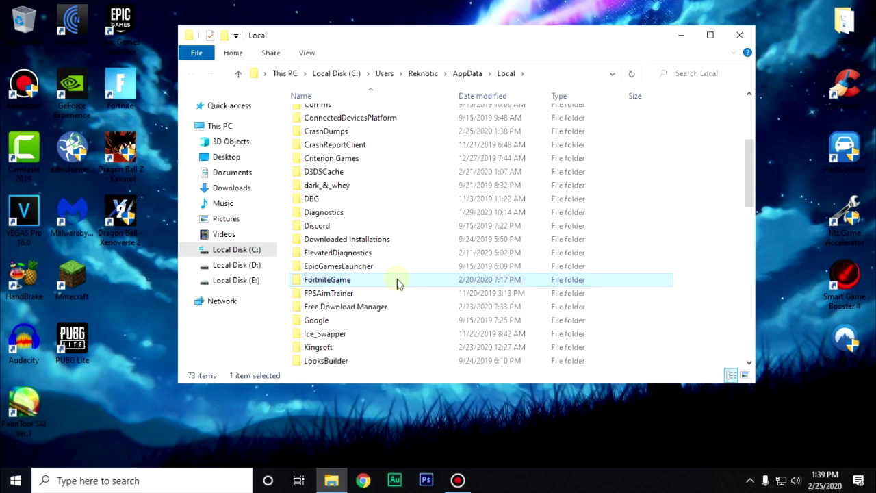
{"action": "double_click", "coordinate": [400, 283]}
{"action": "double_click", "coordinate": [329, 117]}
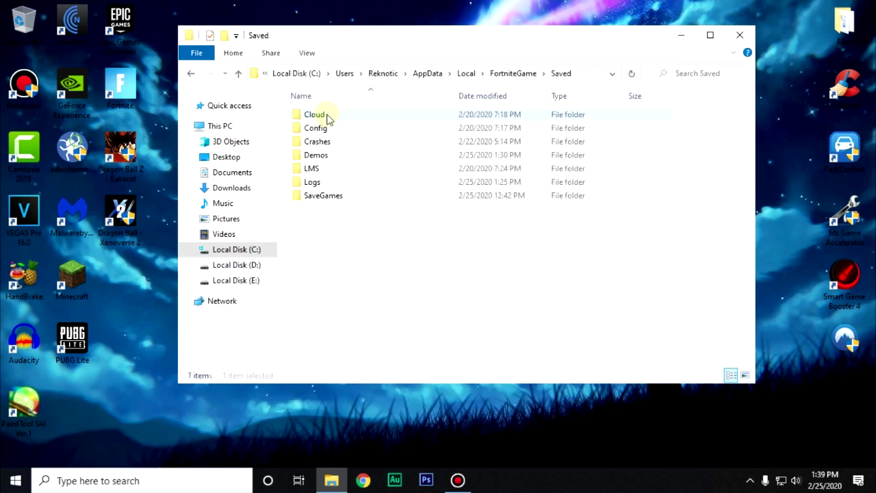
{"action": "double_click", "coordinate": [328, 128]}
{"action": "left_click", "coordinate": [363, 131]}
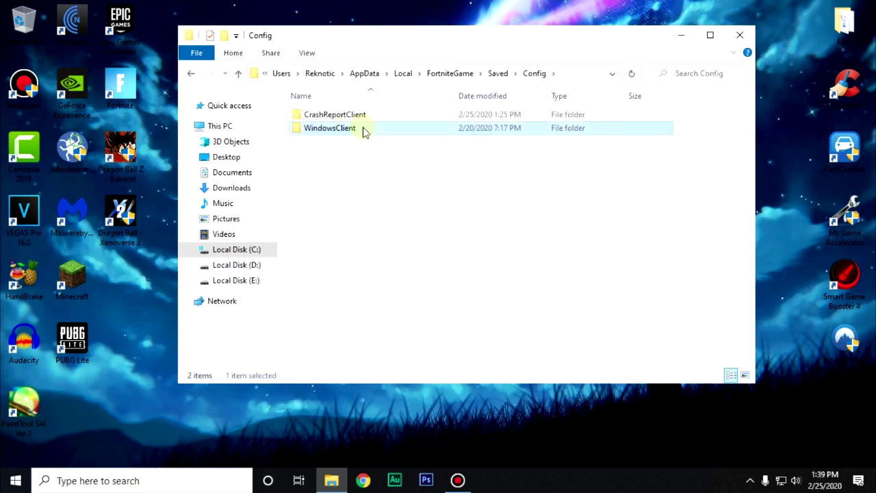
{"action": "double_click", "coordinate": [363, 132]}
{"action": "mouse_move", "coordinate": [336, 115]}
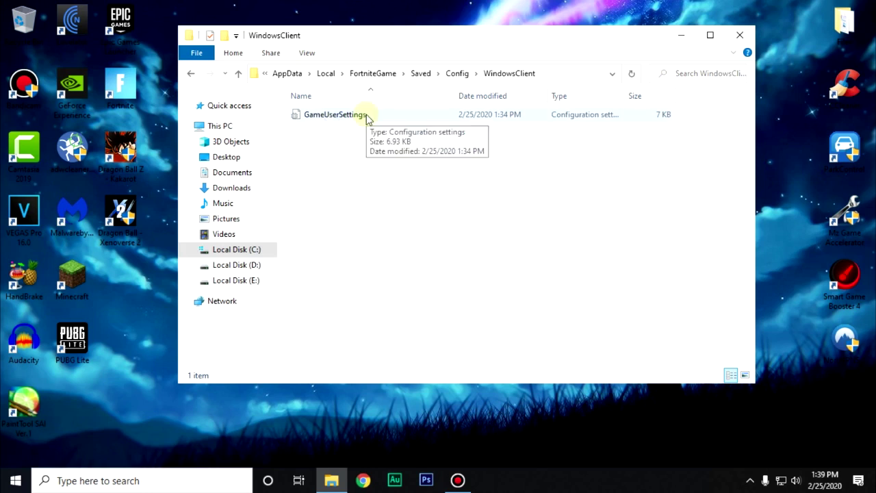
Step: Tick Read-only in the GameUserSettings file Properties and apply it
{"action": "right_click", "coordinate": [384, 118]}
{"action": "left_click", "coordinate": [344, 114]}
{"action": "right_click", "coordinate": [345, 115]}
{"action": "left_click", "coordinate": [406, 444]}
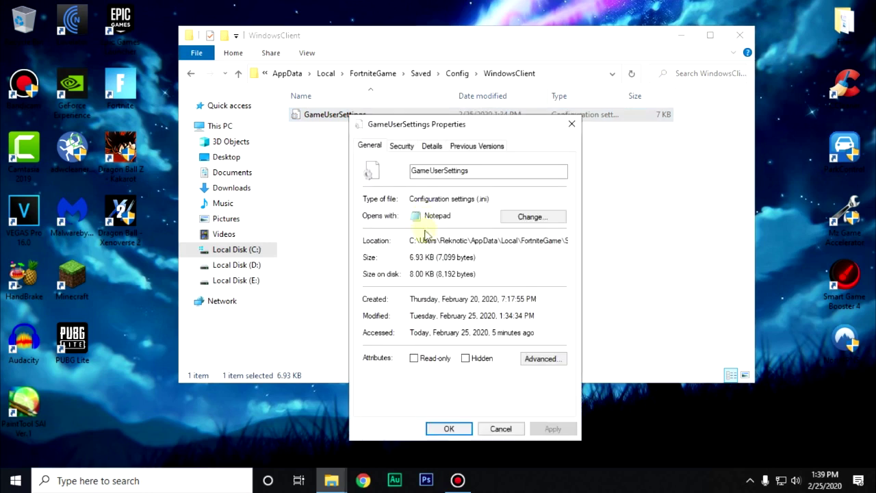
{"action": "left_click", "coordinate": [427, 361]}
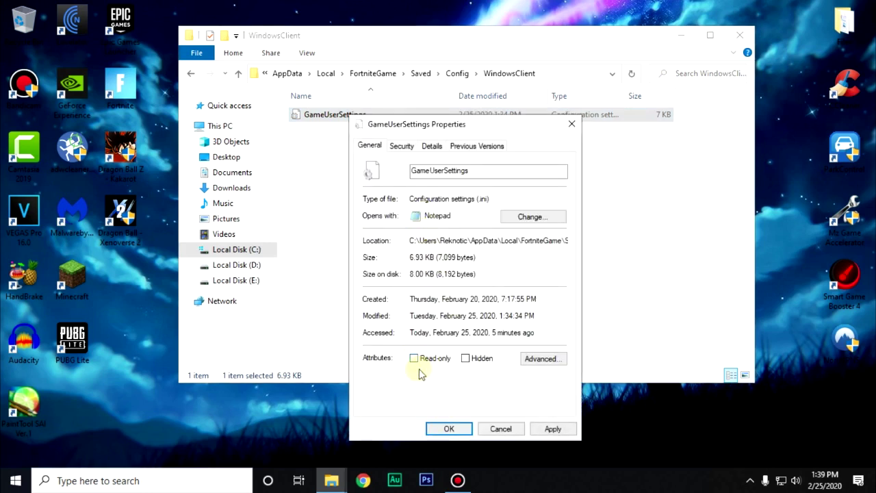
{"action": "left_click", "coordinate": [553, 429]}
{"action": "left_click", "coordinate": [450, 429]}
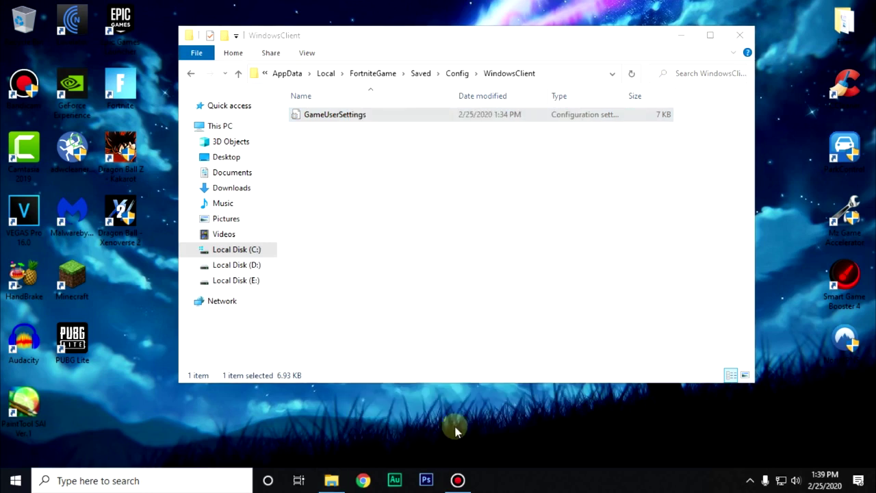
{"action": "right_click", "coordinate": [348, 115]}
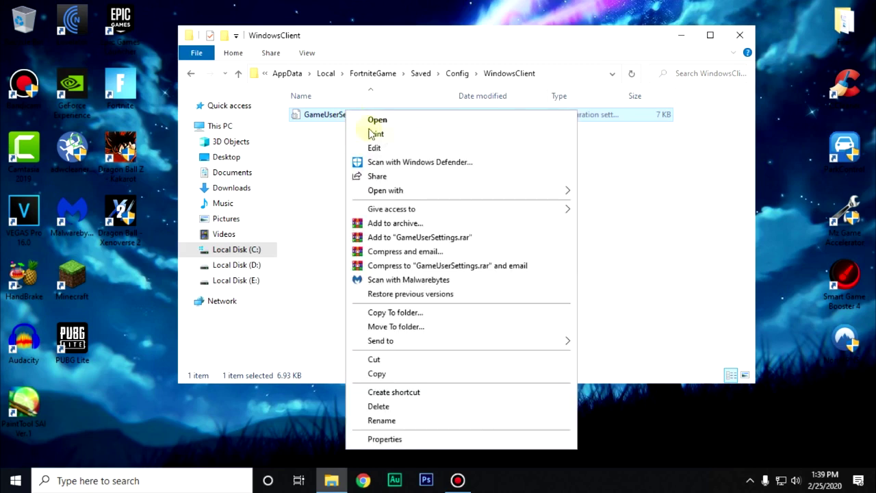
Step: Open GameUserSettings in maximized Notepad and select the ResolutionSizeX=1366 line
{"action": "left_click", "coordinate": [406, 149]}
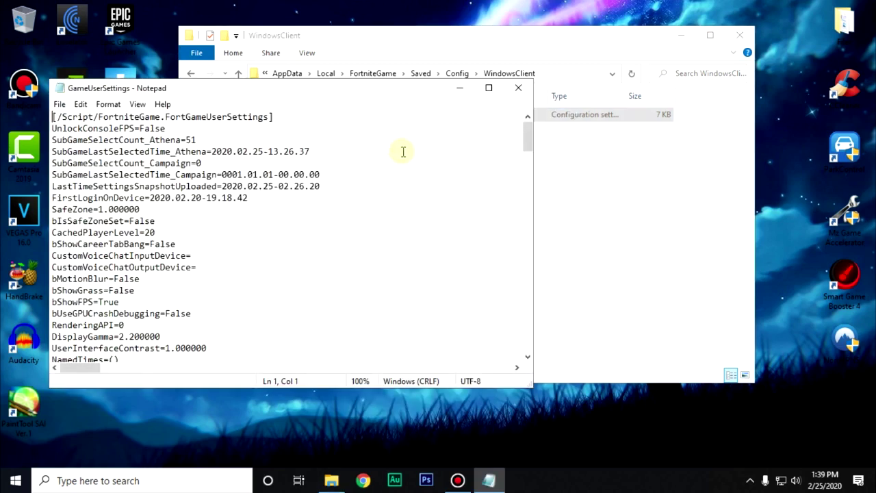
{"action": "double_click", "coordinate": [343, 97]}
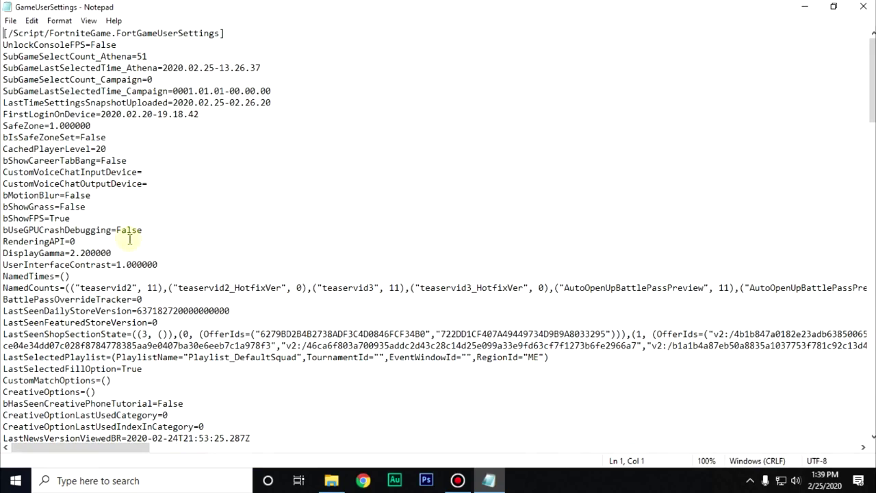
{"action": "scroll", "coordinate": [130, 239], "scroll_direction": "down", "scroll_amount": 2}
{"action": "scroll", "coordinate": [129, 239], "scroll_direction": "down", "scroll_amount": 3}
{"action": "scroll", "coordinate": [130, 239], "scroll_direction": "down", "scroll_amount": 3}
{"action": "scroll", "coordinate": [129, 239], "scroll_direction": "down", "scroll_amount": 3}
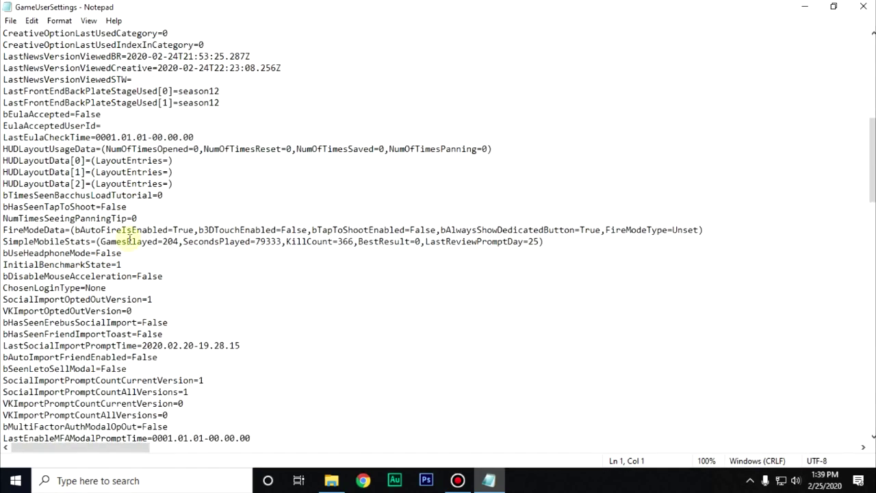
{"action": "scroll", "coordinate": [130, 239], "scroll_direction": "down", "scroll_amount": 4}
{"action": "scroll", "coordinate": [196, 268], "scroll_direction": "down", "scroll_amount": 14}
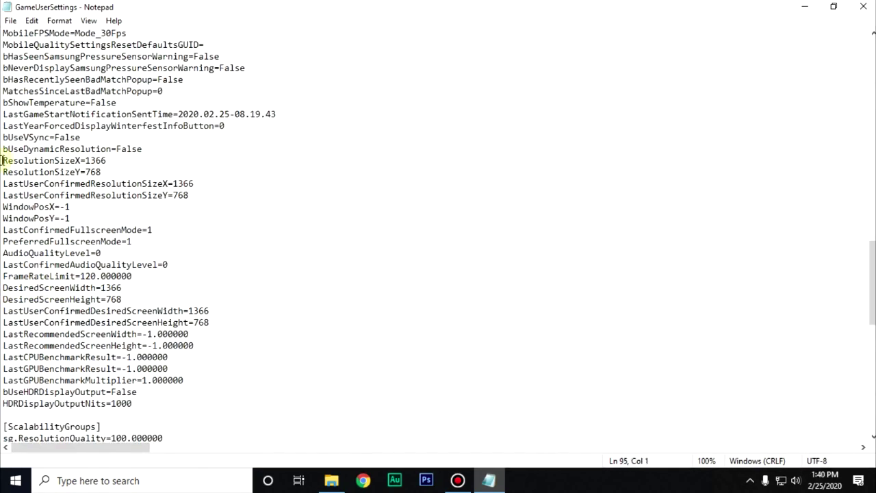
{"action": "left_click_drag", "start_coordinate": [3, 160], "coordinate": [116, 159]}
Step: Change the 1366 width and 768 height values to 1280 and 1024
{"action": "left_click", "coordinate": [92, 160]}
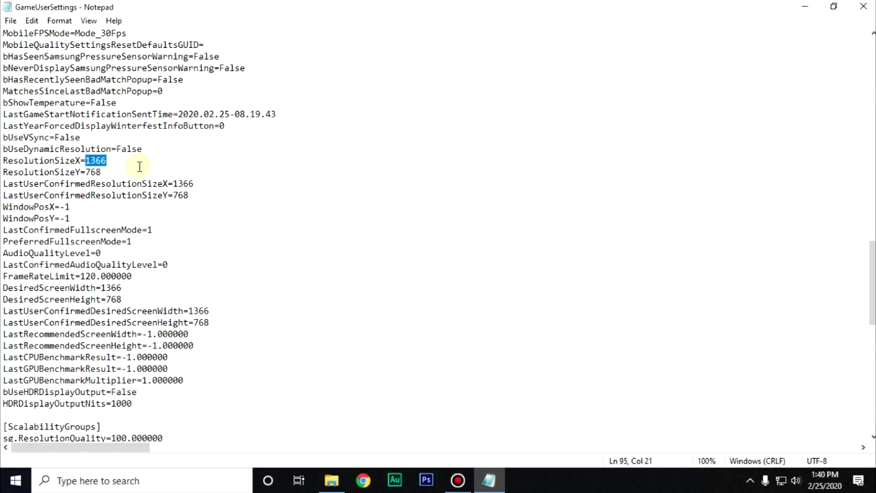
{"action": "left_click", "coordinate": [241, 162]}
{"action": "type", "text": "1024"}
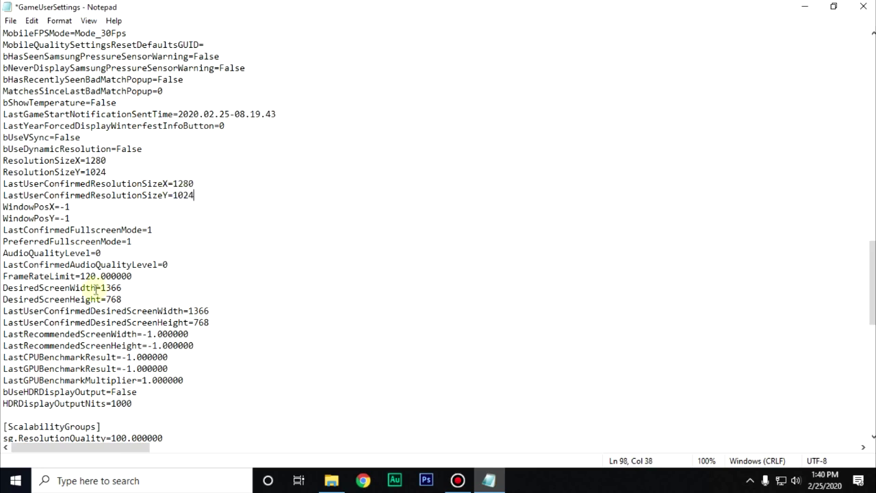
{"action": "left_click_drag", "start_coordinate": [101, 287], "coordinate": [122, 288]}
{"action": "type", "text": "1280"}
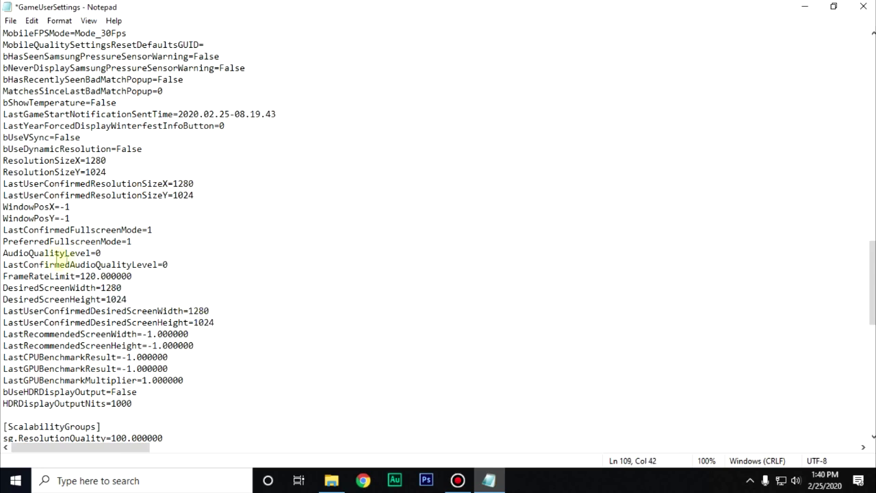
{"action": "left_click_drag", "start_coordinate": [76, 173], "coordinate": [141, 183]}
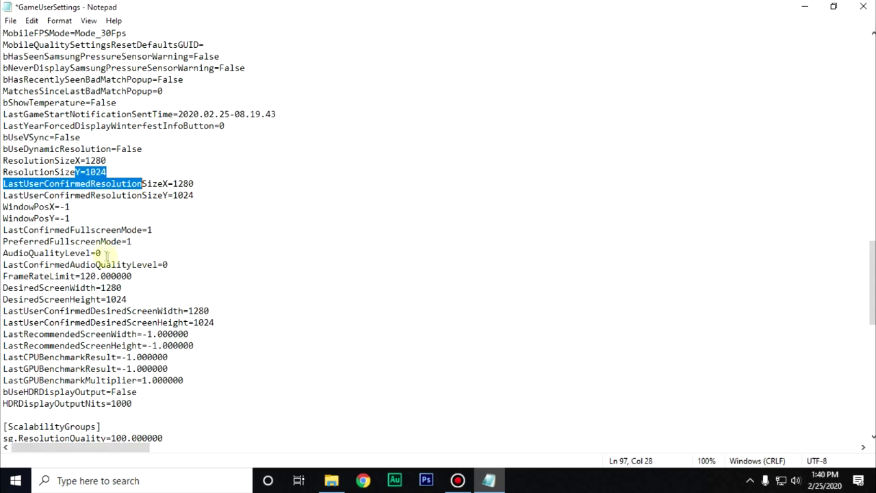
Step: Save the edited GameUserSettings file and close Notepad
{"action": "left_click", "coordinate": [11, 21]}
{"action": "left_click", "coordinate": [34, 78]}
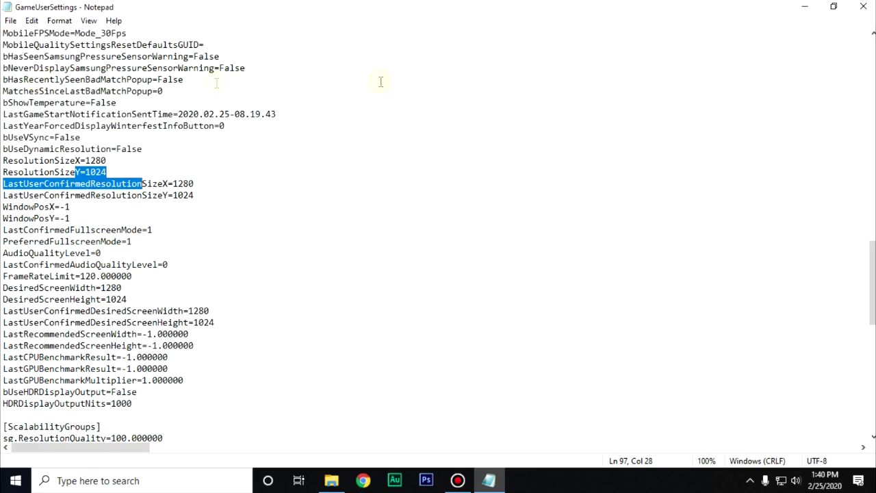
{"action": "left_click", "coordinate": [861, 8]}
Step: Set GameUserSettings to Read-only in Properties, then close the WindowsClient window
{"action": "right_click", "coordinate": [345, 121]}
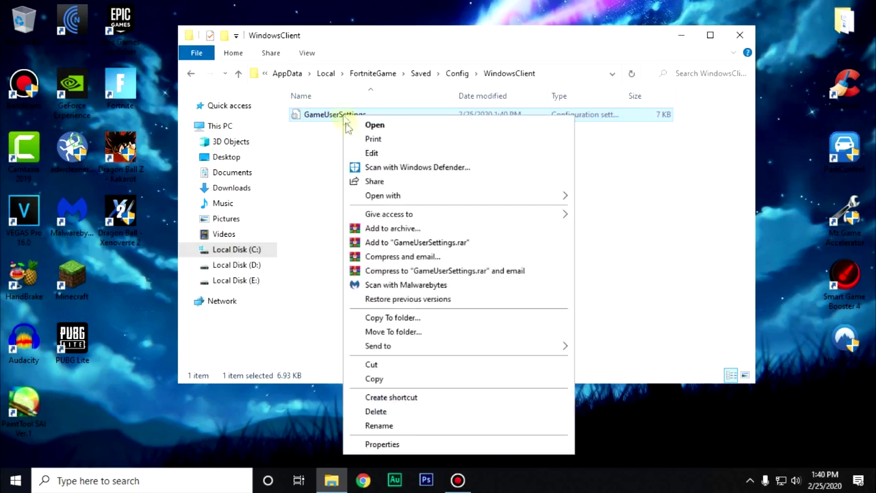
{"action": "left_click", "coordinate": [383, 444]}
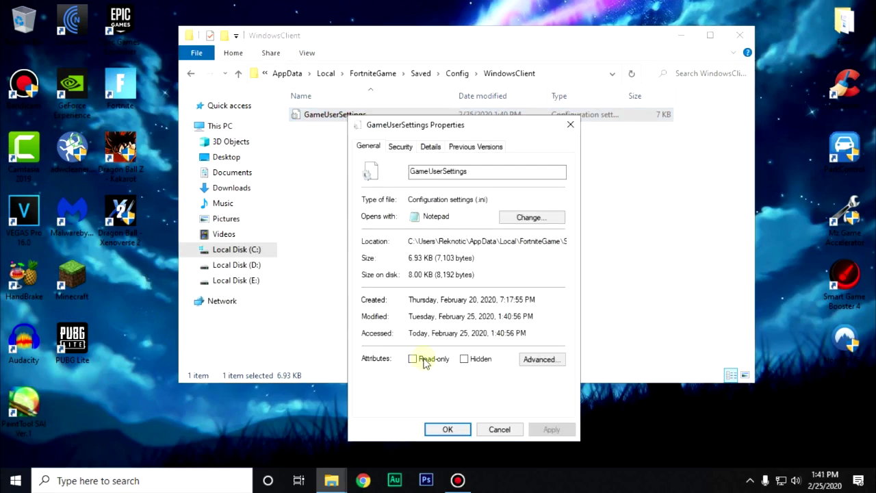
{"action": "left_click", "coordinate": [424, 363]}
{"action": "left_click", "coordinate": [551, 429]}
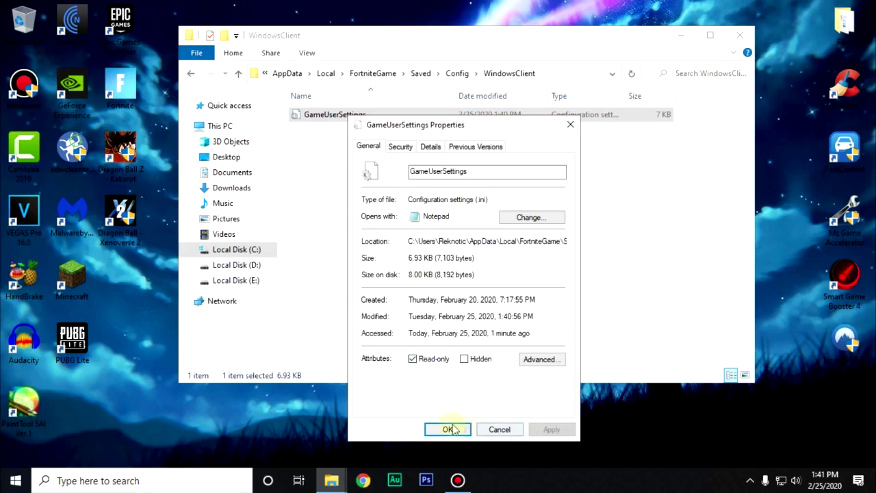
{"action": "left_click", "coordinate": [447, 429]}
{"action": "left_click", "coordinate": [740, 34]}
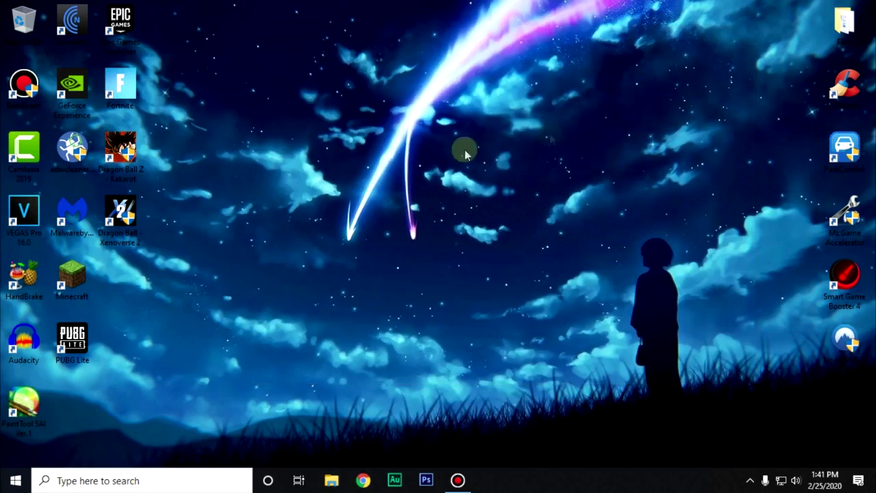
Step: Open NVIDIA Control Panel's Change resolution page and start a custom resolution
{"action": "right_click", "coordinate": [357, 138]}
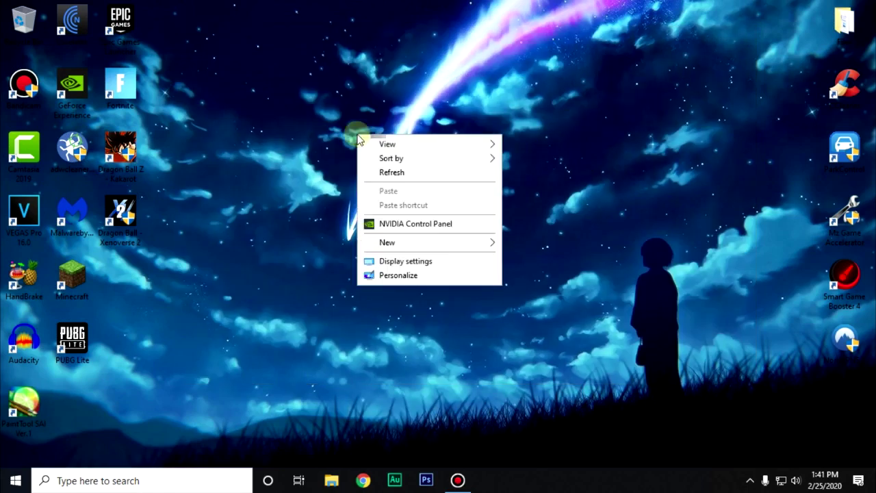
{"action": "left_click", "coordinate": [466, 226]}
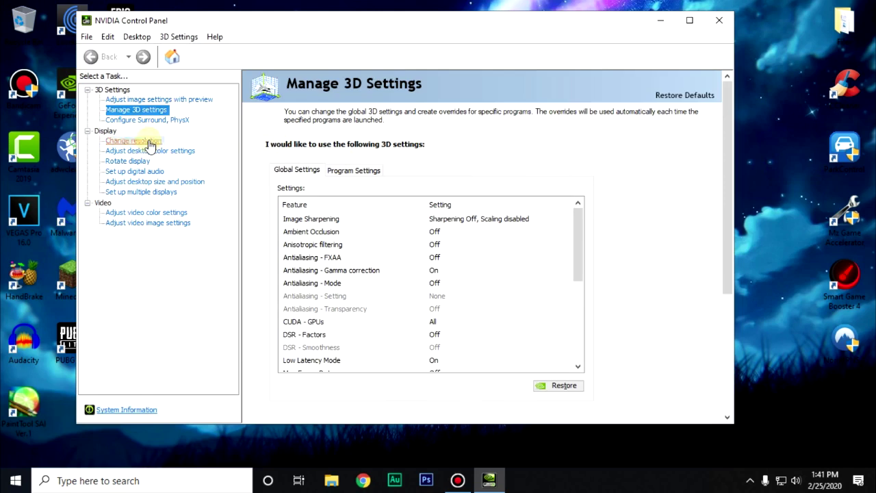
{"action": "left_click", "coordinate": [137, 141]}
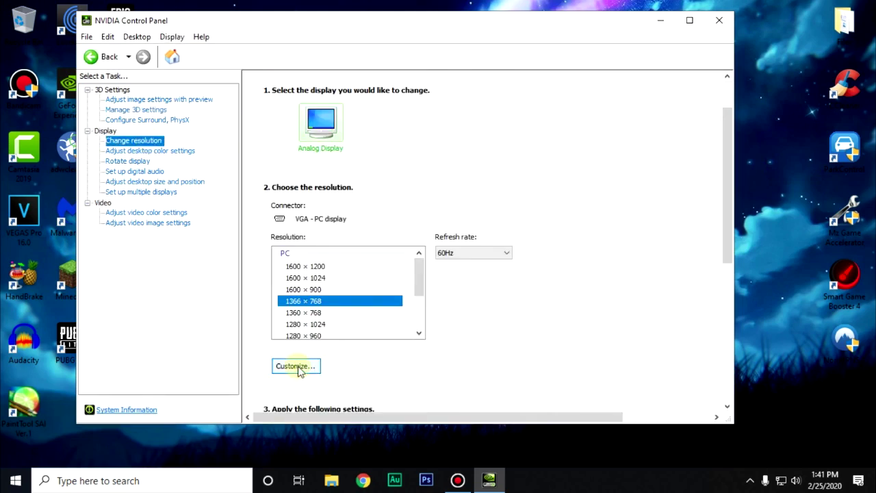
{"action": "left_click", "coordinate": [300, 370]}
{"action": "left_click", "coordinate": [337, 355]}
{"action": "type", "text": "1280"}
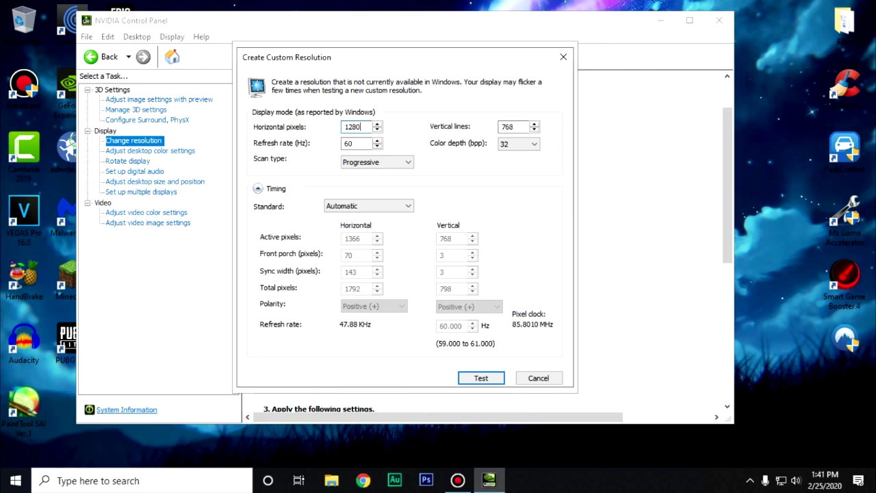
Step: Test a 1280 × 1024 custom resolution and dismiss the already-exists notice
{"action": "double_click", "coordinate": [518, 126]}
{"action": "type", "text": "1024"}
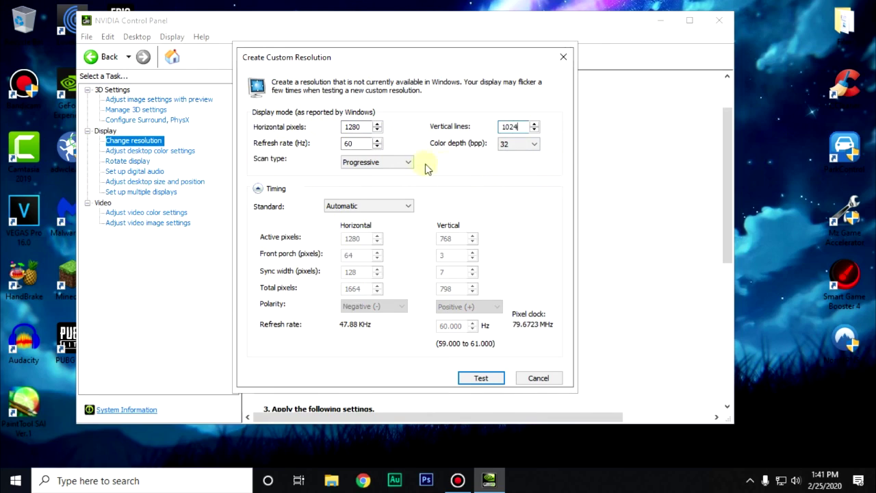
{"action": "left_click", "coordinate": [366, 162]}
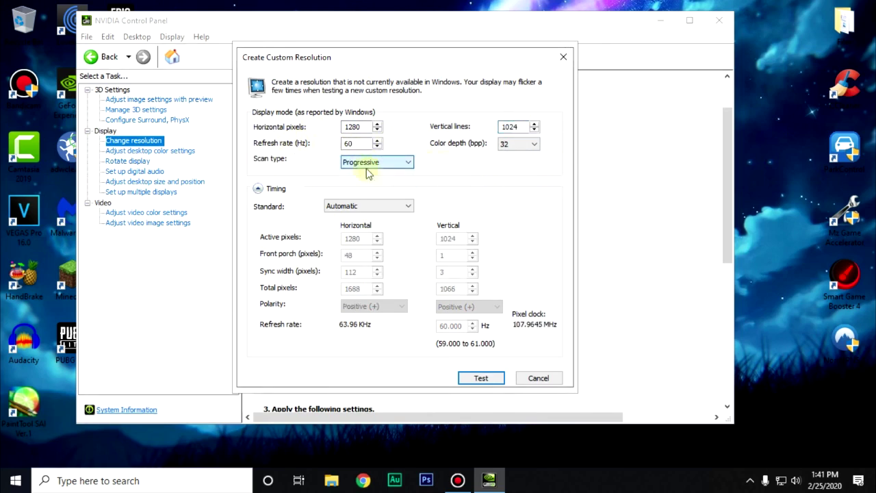
{"action": "left_click", "coordinate": [479, 380]}
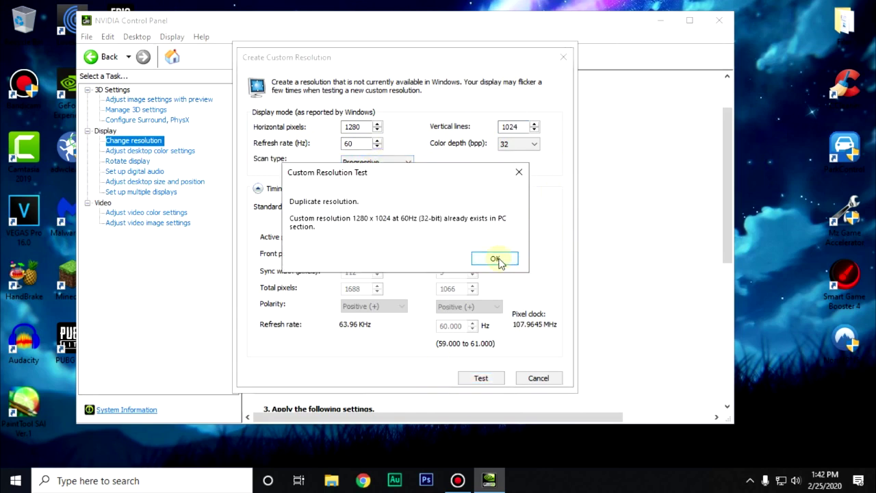
{"action": "left_click", "coordinate": [495, 258]}
{"action": "left_click", "coordinate": [538, 378]}
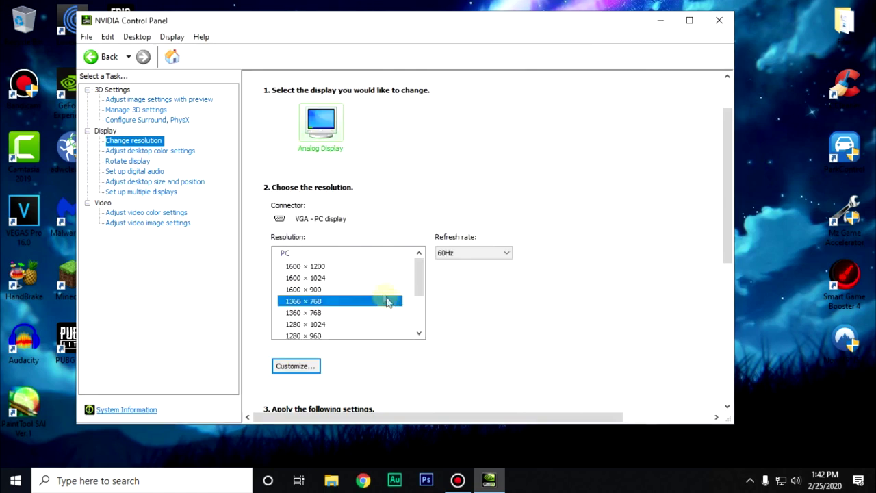
Step: Apply and keep 1280 × 1024 at 60Hz, then close NVIDIA Control Panel
{"action": "scroll", "coordinate": [327, 311], "scroll_direction": "down", "scroll_amount": 1}
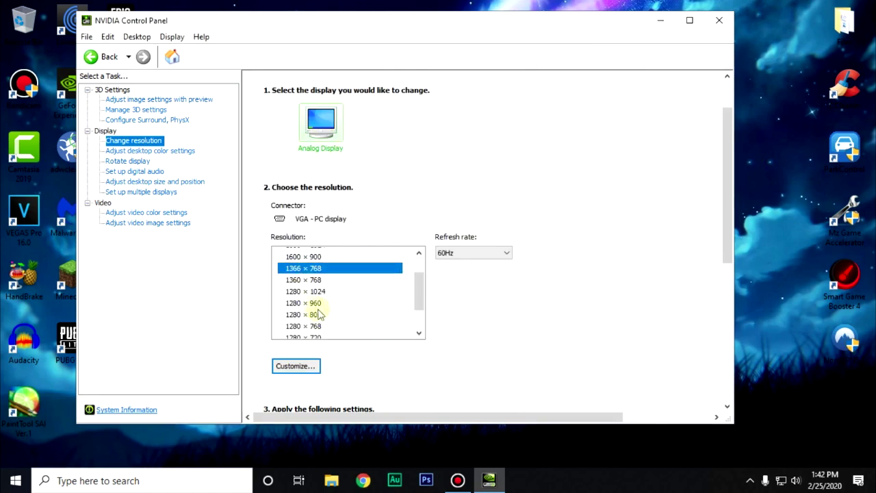
{"action": "left_click", "coordinate": [317, 293]}
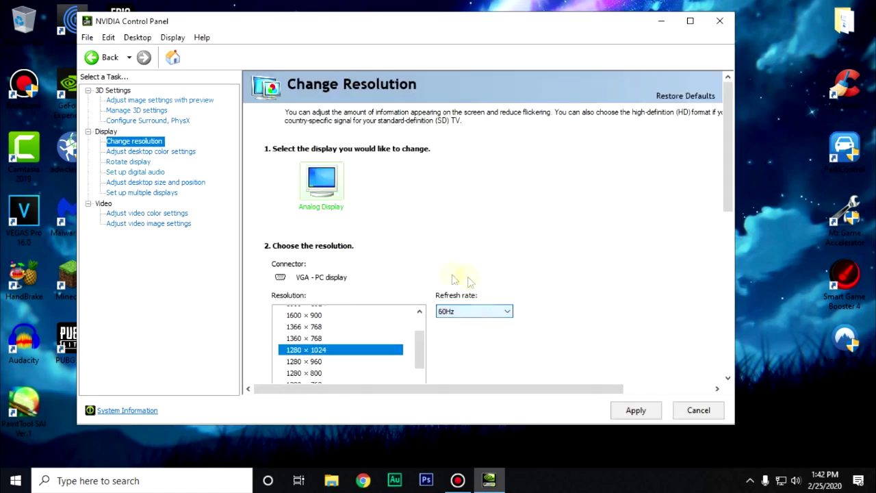
{"action": "left_click", "coordinate": [635, 410]}
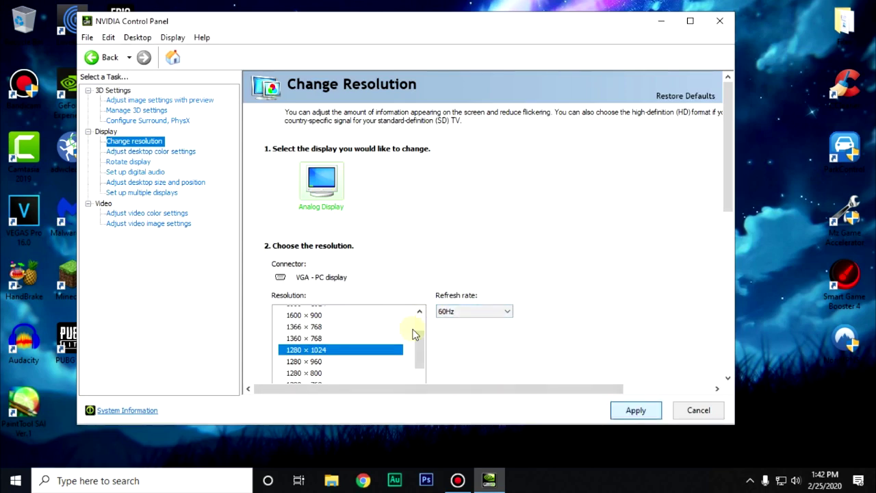
{"action": "left_click", "coordinate": [482, 183]}
{"action": "left_click", "coordinate": [761, 19]}
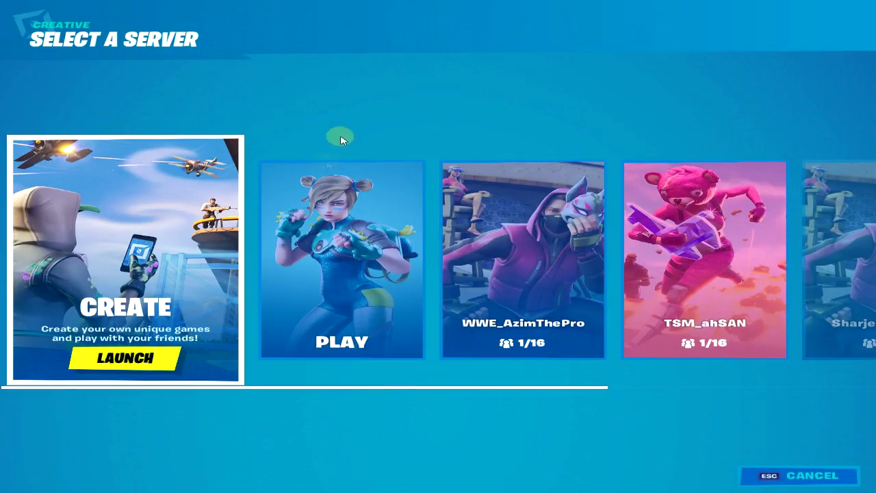
Step: Launch a Creative server and run through the hub to THE BLOCK 3 portal
{"action": "left_click", "coordinate": [143, 356]}
{"action": "left_click", "coordinate": [301, 17]}
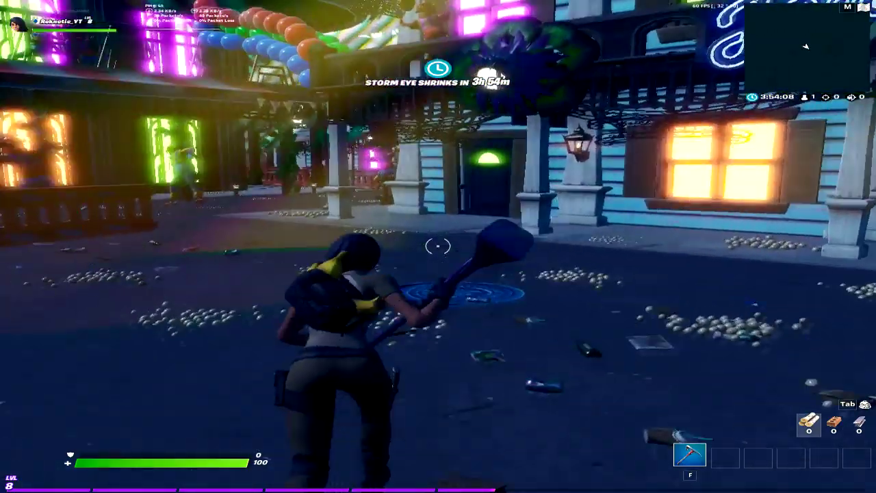
{"action": "key", "text": "w"}
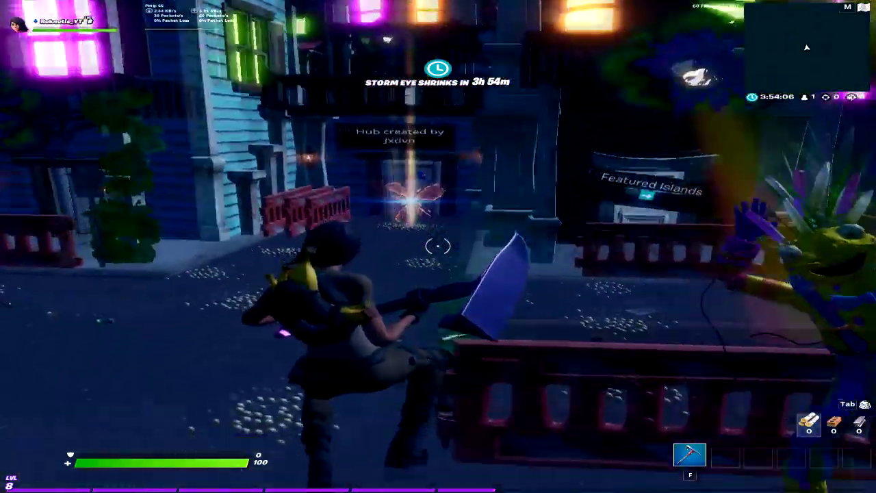
{"action": "key", "text": "w"}
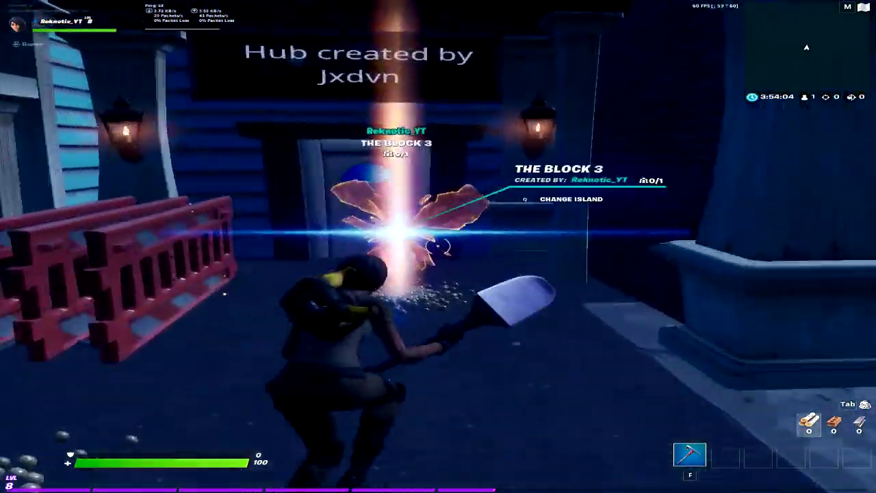
{"action": "key", "text": "w"}
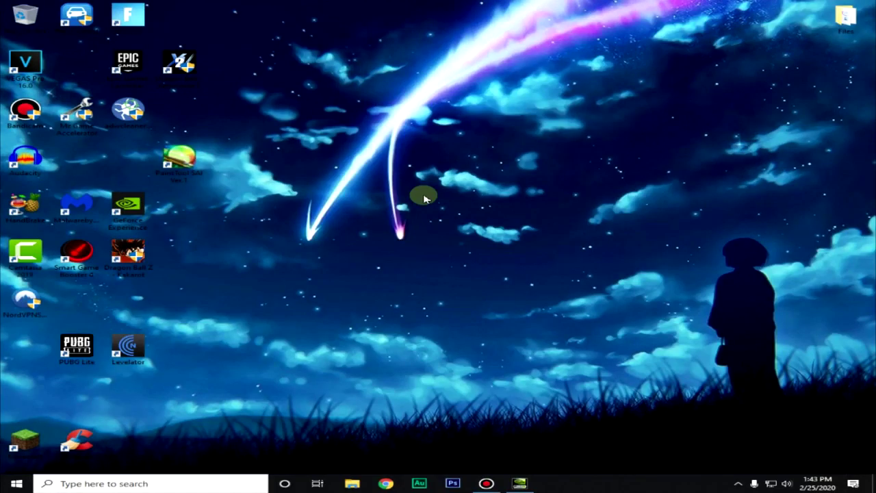
Step: Switch the NVIDIA Control Panel resolution back to 1366 × 768 at 60Hz and confirm keeping it
{"action": "right_click", "coordinate": [424, 197]}
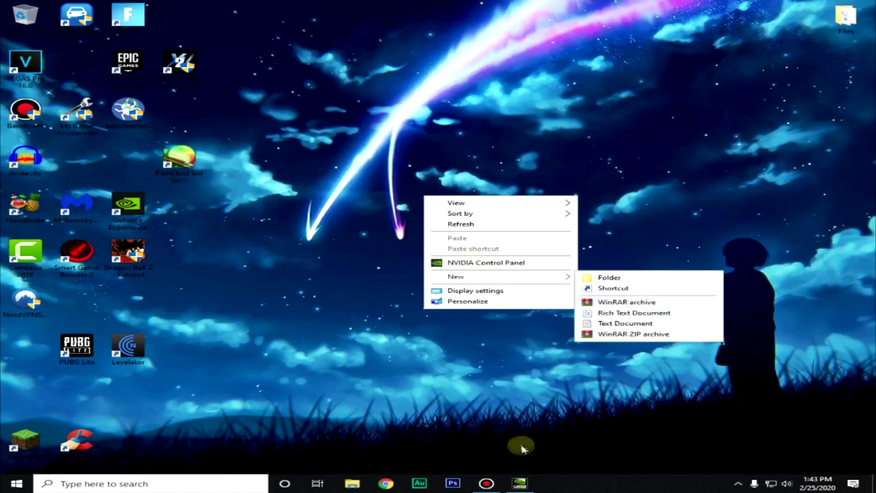
{"action": "left_click", "coordinate": [520, 482]}
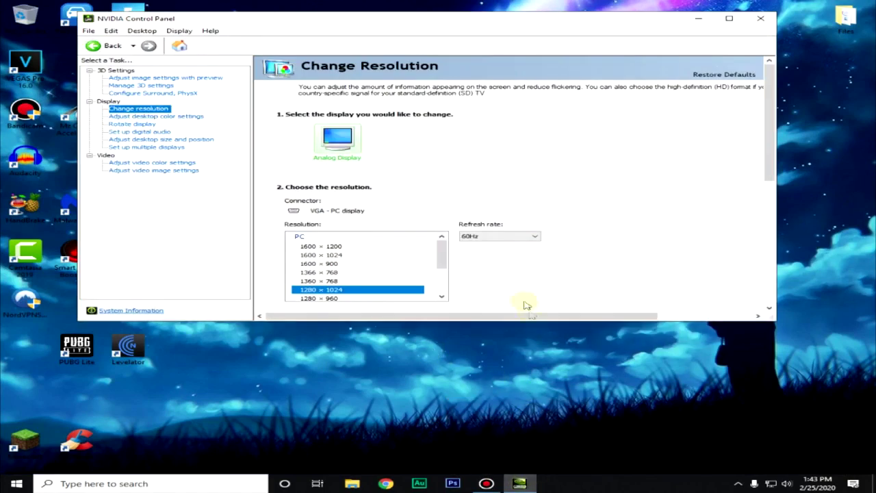
{"action": "left_click", "coordinate": [332, 273]}
{"action": "left_click", "coordinate": [501, 236]}
{"action": "left_click", "coordinate": [471, 264]}
{"action": "left_click", "coordinate": [672, 310]}
{"action": "left_click", "coordinate": [438, 245]}
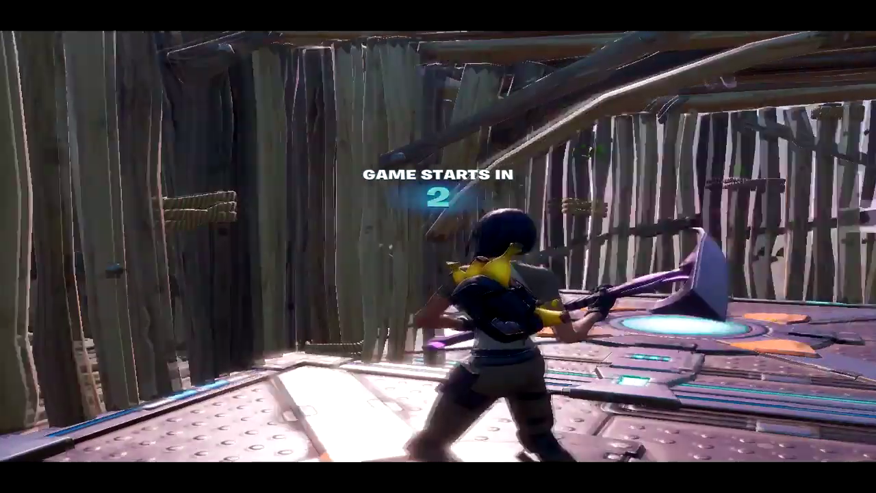
Step: Break open a llama with the pickaxe, check the 1280 x 1024 video resolution, then resume play
{"action": "key", "text": "w"}
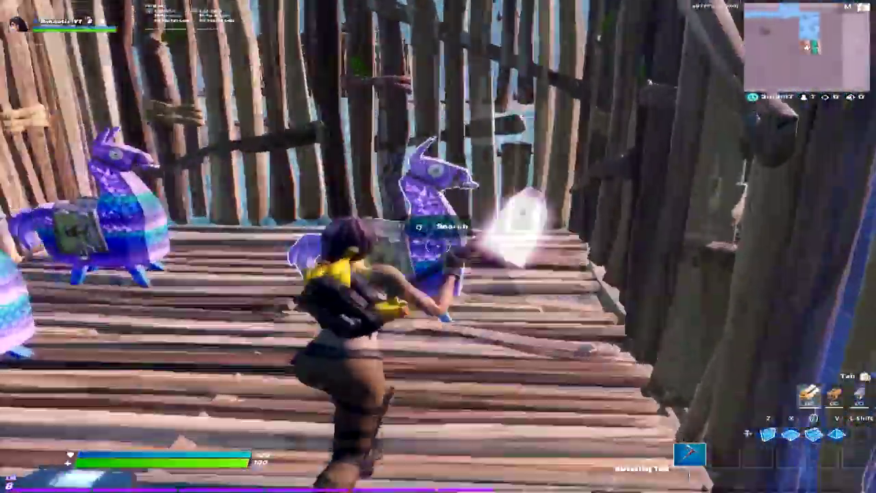
{"action": "left_click", "coordinate": [438, 247]}
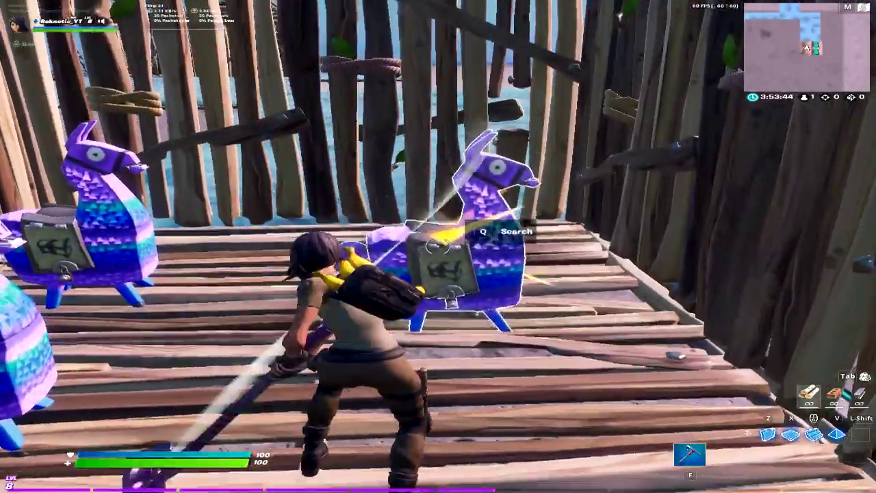
{"action": "left_click", "coordinate": [438, 246]}
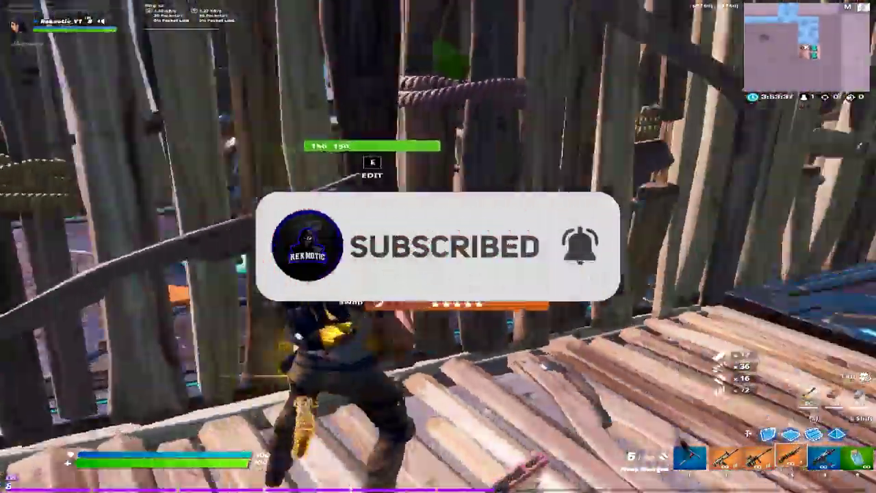
{"action": "key", "text": "Escape"}
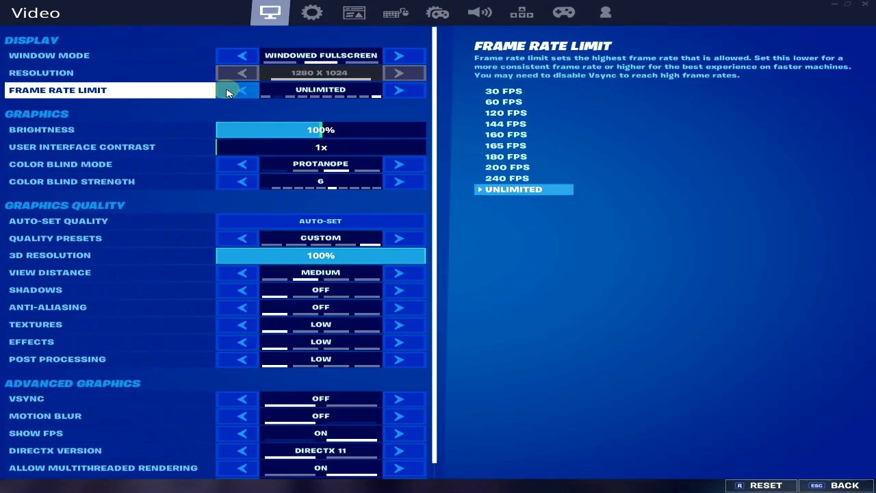
{"action": "key", "text": "Escape"}
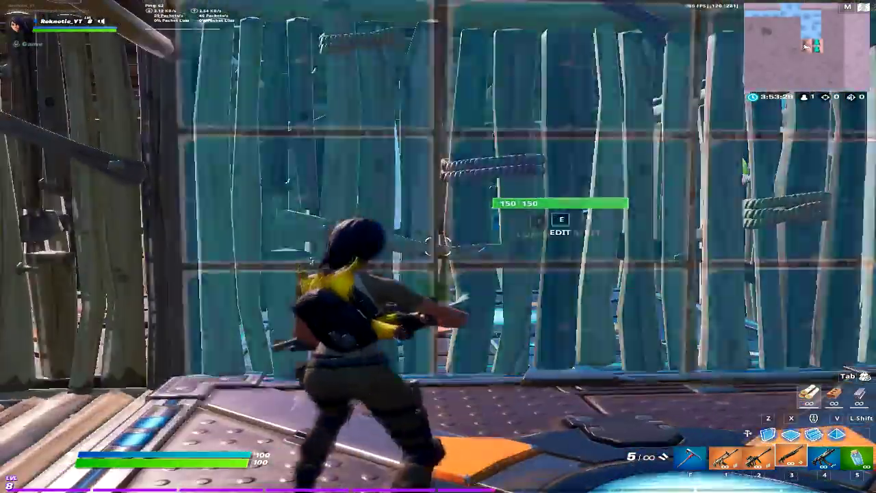